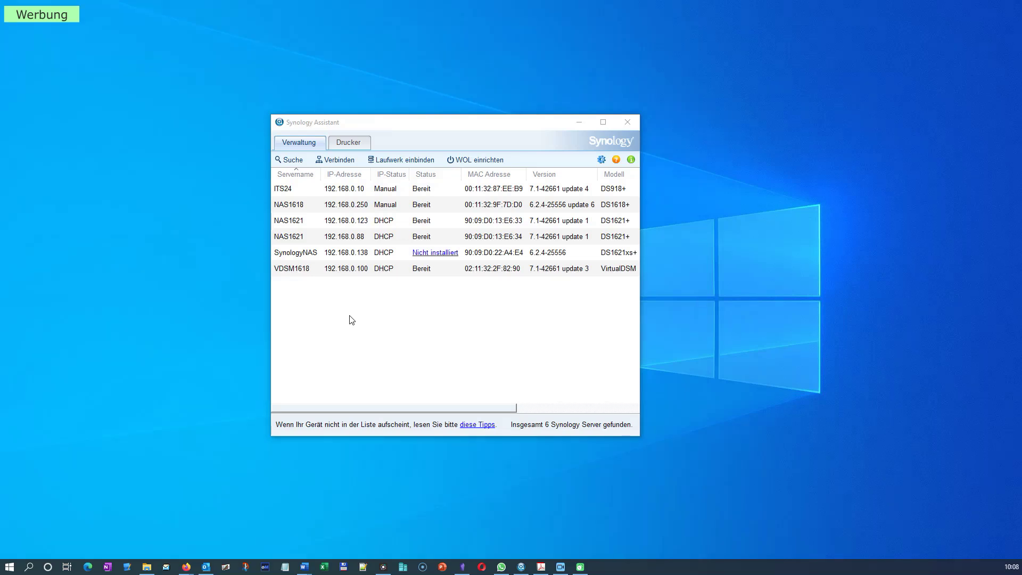
Check the notice behind SynologyNAS's "Nicht installiert" status and connect to that server's Web Assistant
{"action": "left_click", "coordinate": [434, 253]}
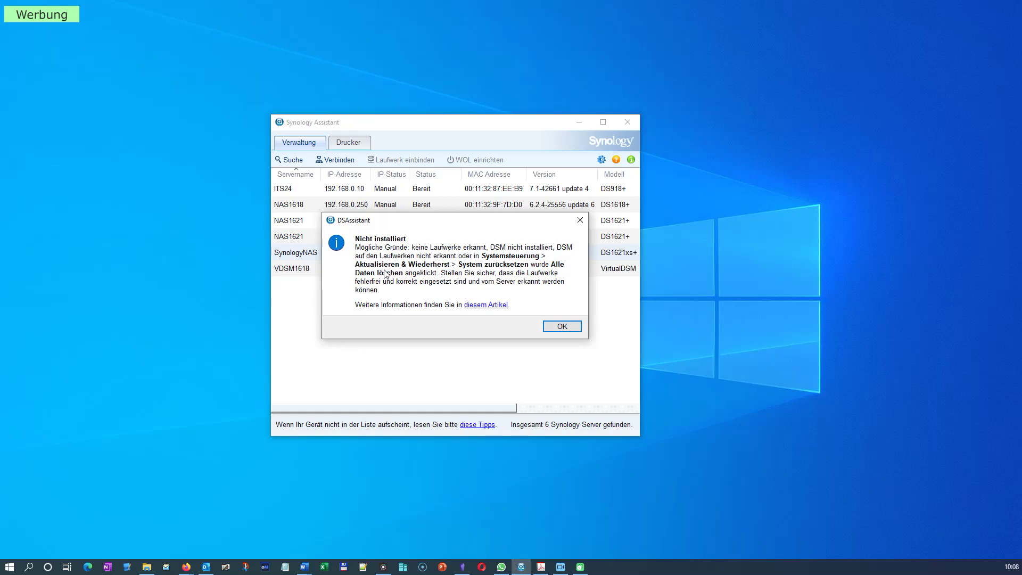
{"action": "left_click", "coordinate": [565, 327]}
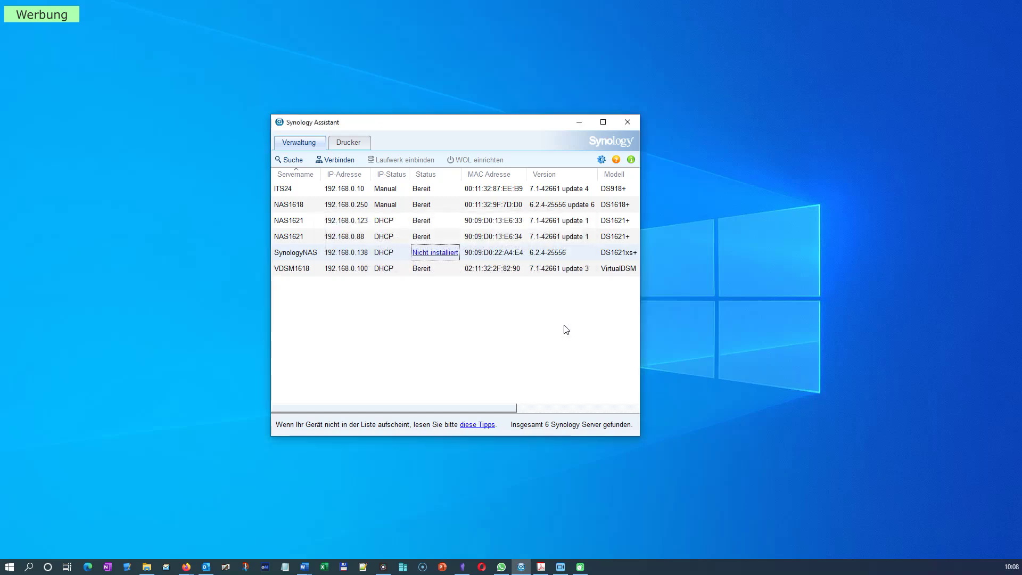
{"action": "right_click", "coordinate": [340, 258]}
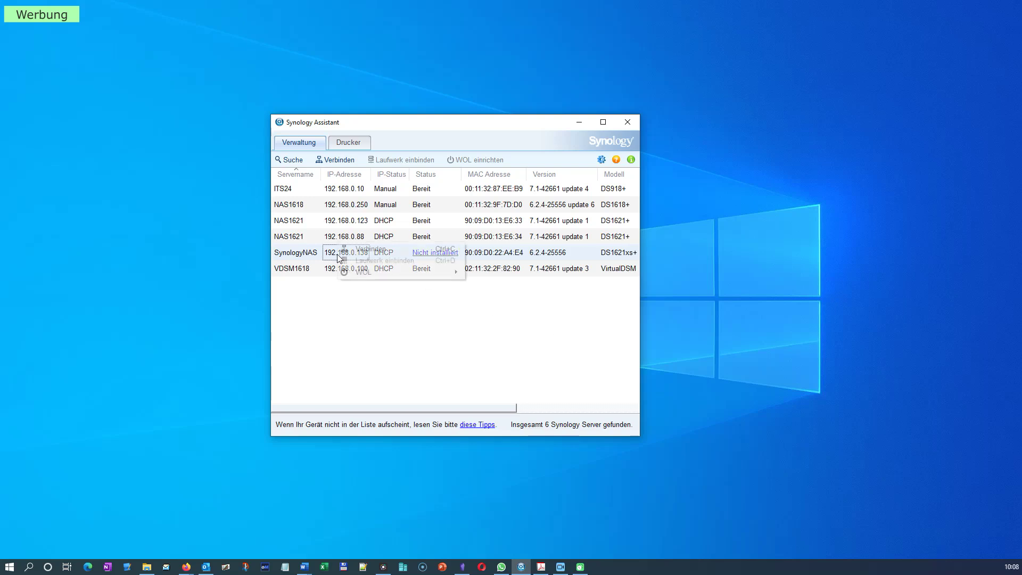
{"action": "left_click", "coordinate": [300, 257]}
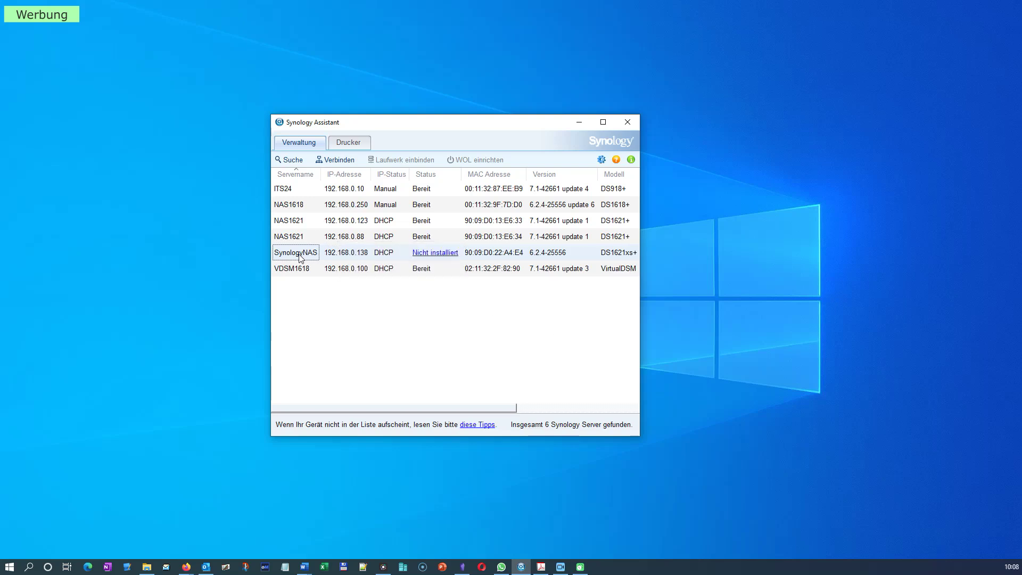
{"action": "left_click", "coordinate": [360, 256]}
{"action": "double_click", "coordinate": [361, 261]}
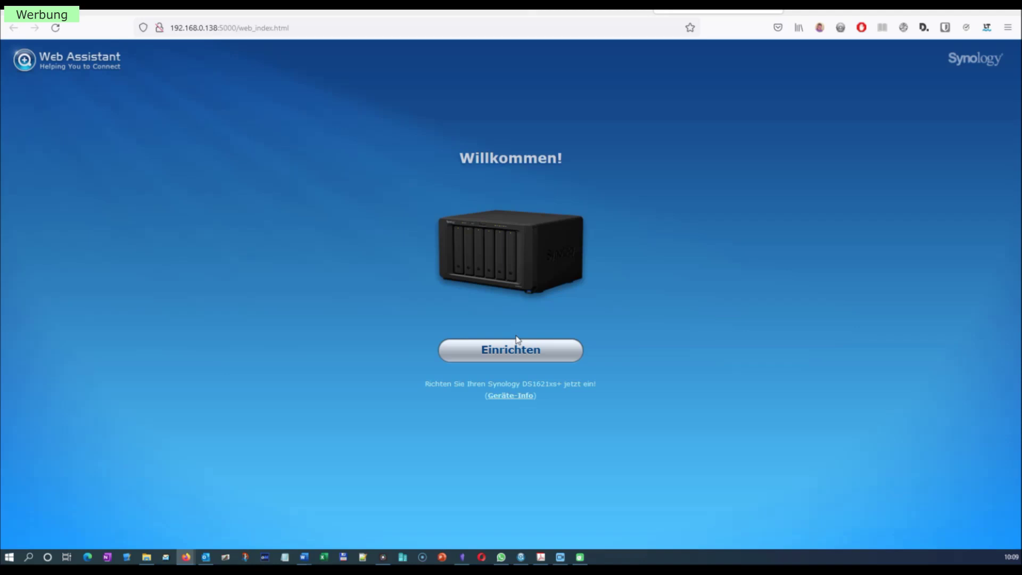
Find the NAS through find.synology.com and connect to SynologyNAS, the DS1621xs+ model
{"action": "left_click", "coordinate": [794, 10]}
{"action": "type", "text": "find.synology.com"}
{"action": "key", "text": "Return"}
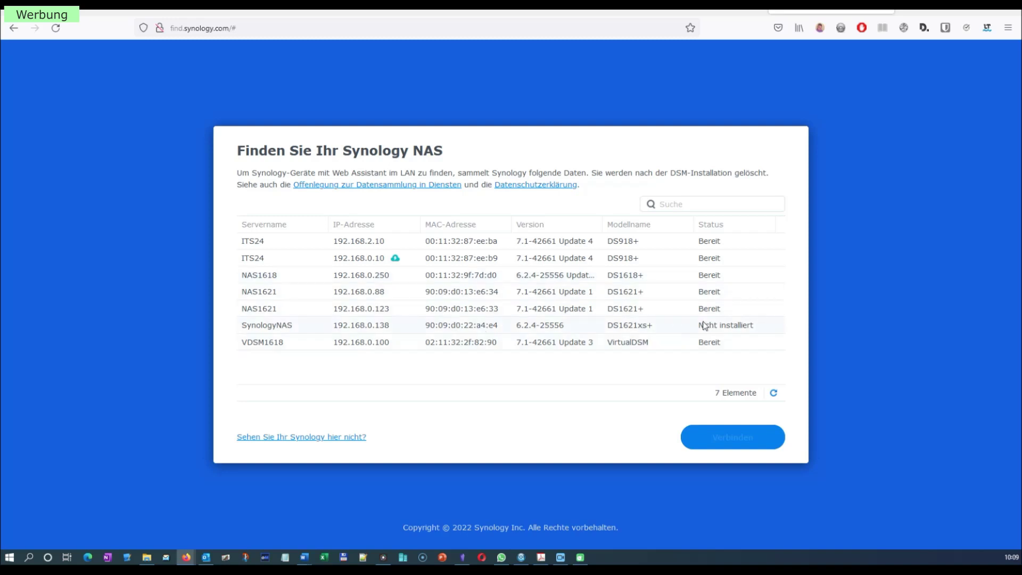
{"action": "left_click", "coordinate": [719, 328]}
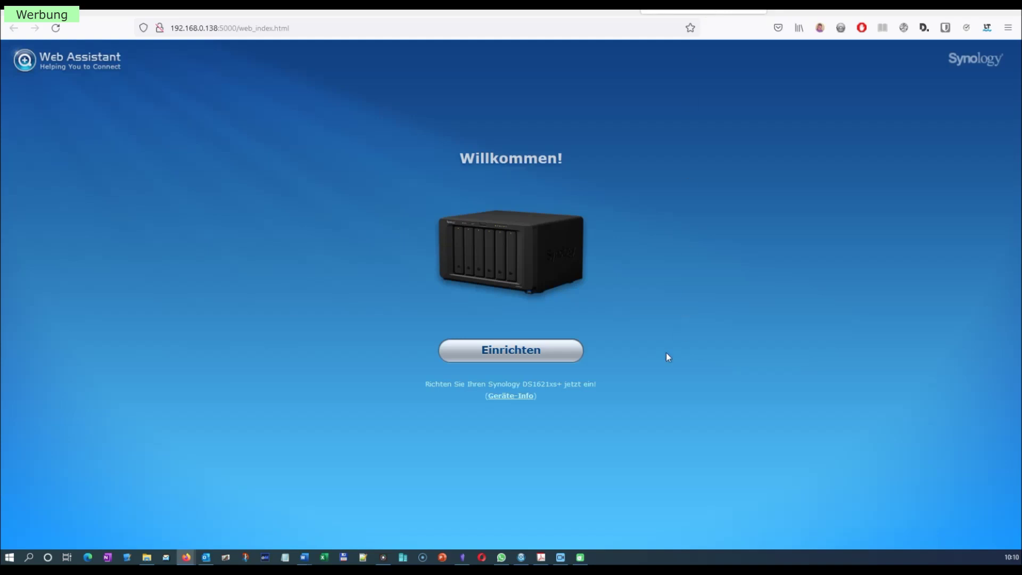
Begin the NAS setup and download DSM 7.1 for the DS1621xs+ from the Synology Download-Zentrum for manual installation
{"action": "left_click", "coordinate": [502, 350]}
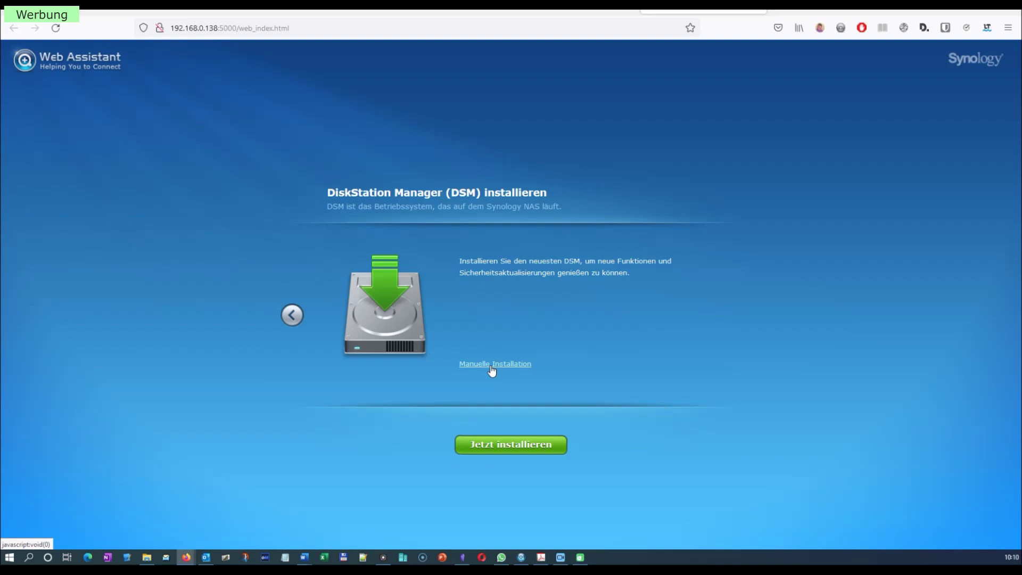
{"action": "left_click", "coordinate": [492, 367]}
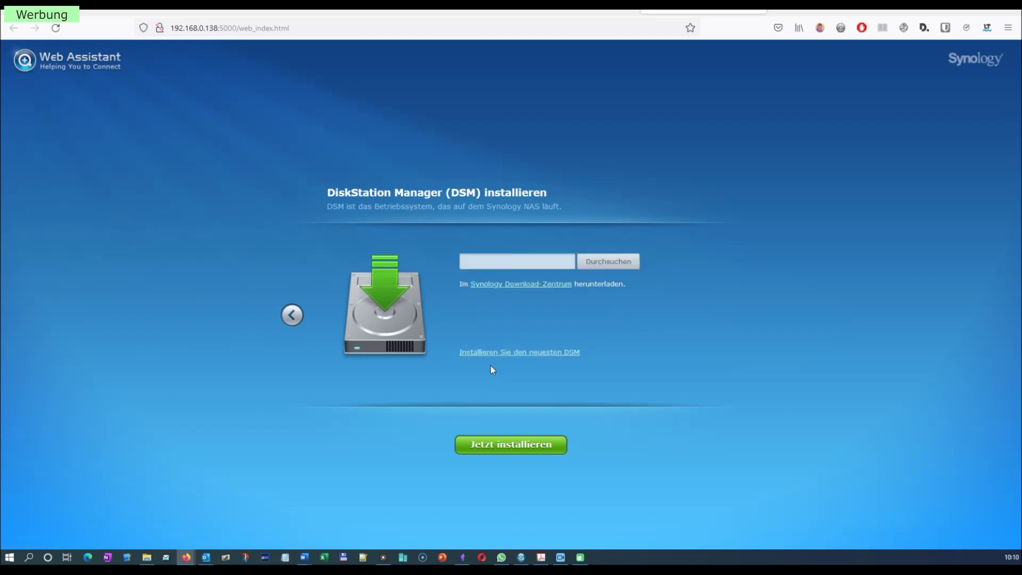
{"action": "left_click", "coordinate": [525, 285]}
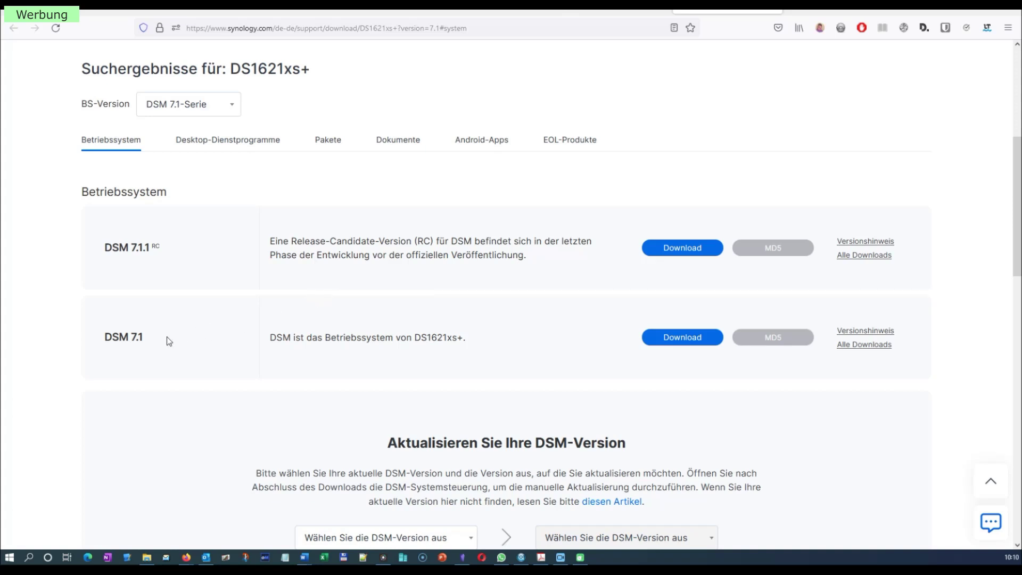
{"action": "left_click", "coordinate": [686, 345]}
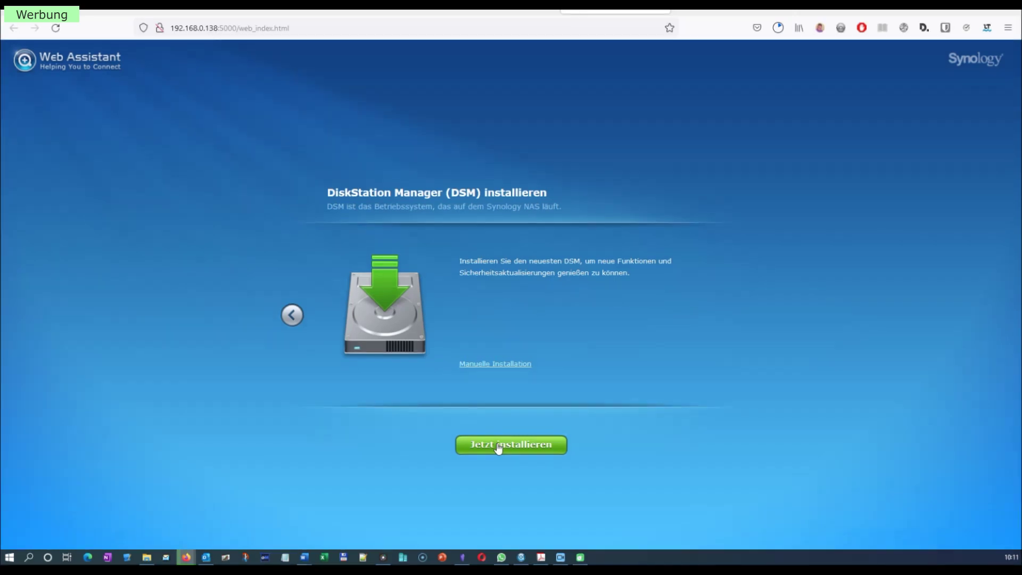
Install the newest DSM online, acknowledging that all data on drives 1 and 2 is removed
{"action": "left_click", "coordinate": [499, 447]}
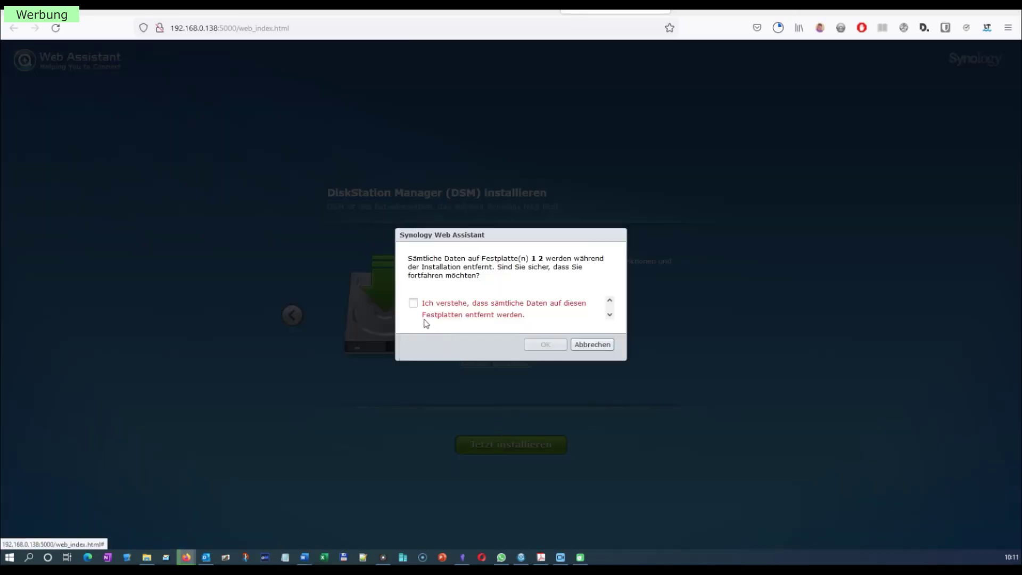
{"action": "left_click", "coordinate": [413, 303]}
{"action": "left_click", "coordinate": [544, 344]}
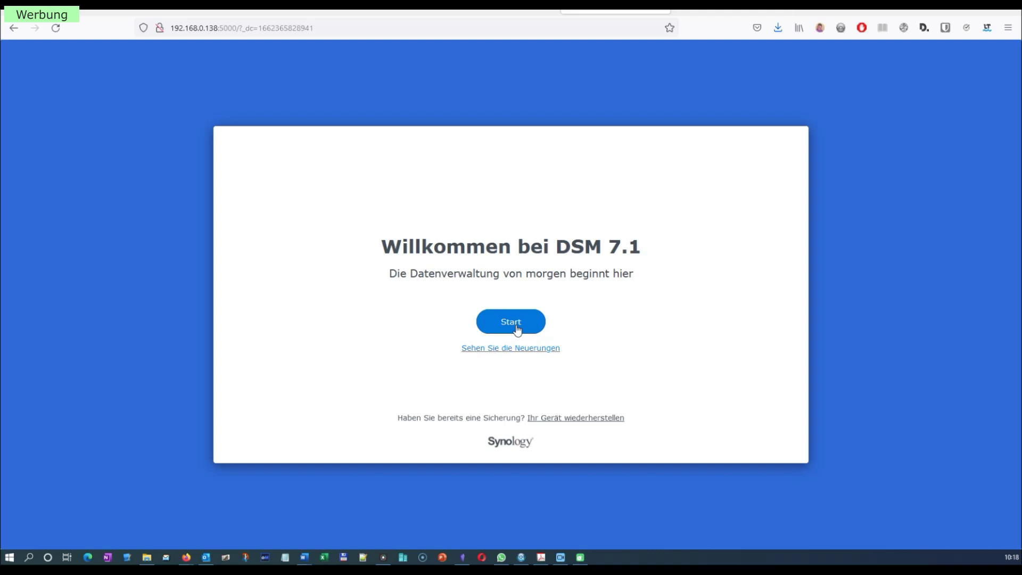
Examine the option to restore the device from an earlier backup task and return to the DSM 7.1 welcome page
{"action": "left_click", "coordinate": [596, 419]}
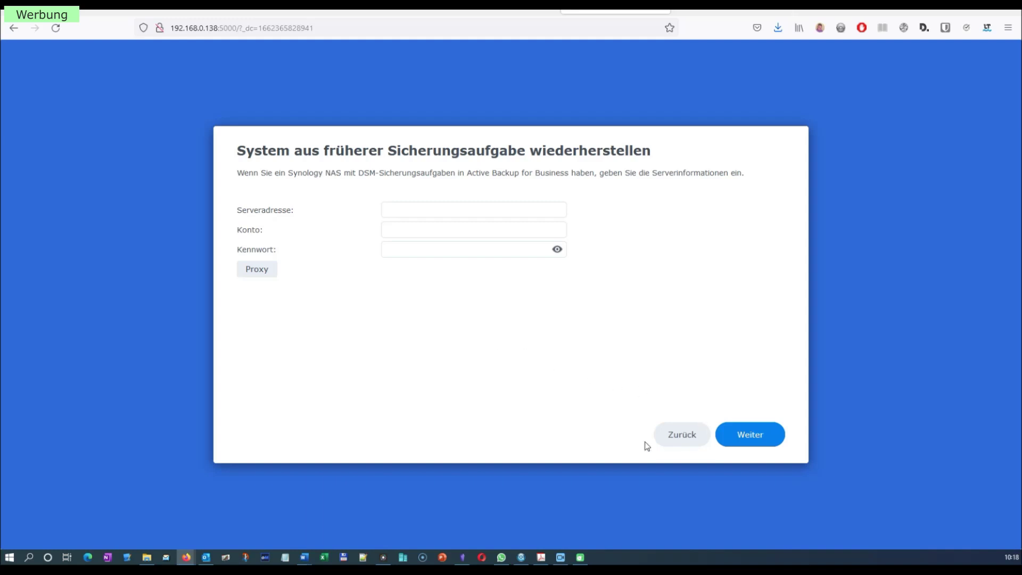
{"action": "left_click", "coordinate": [686, 441]}
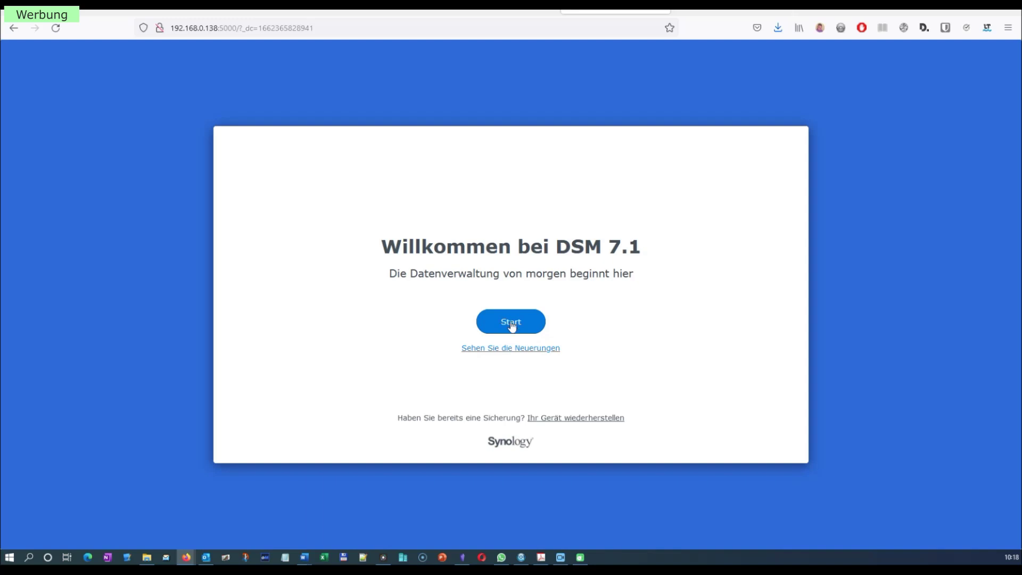
{"action": "left_click", "coordinate": [567, 419]}
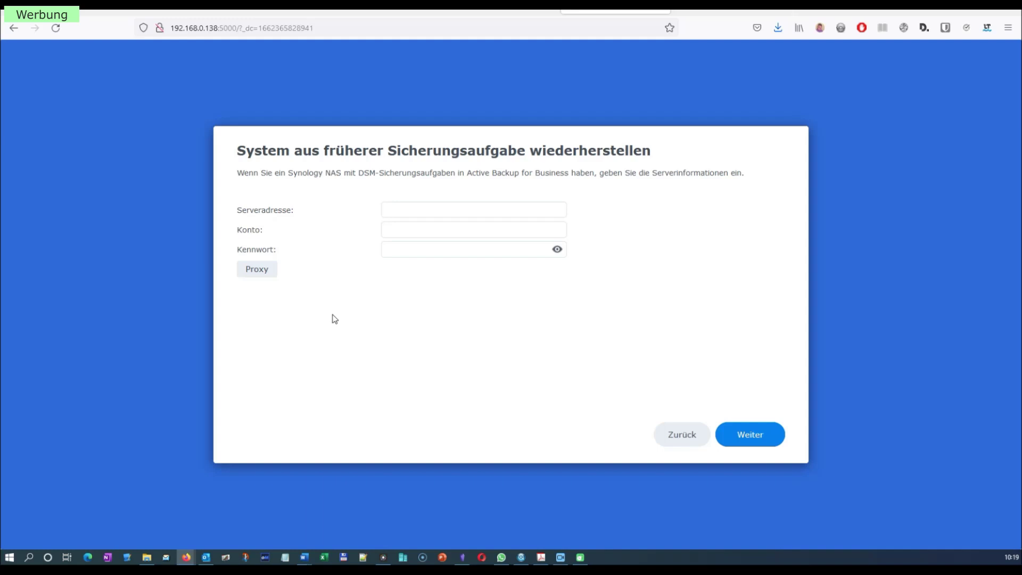
{"action": "left_click", "coordinate": [688, 444]}
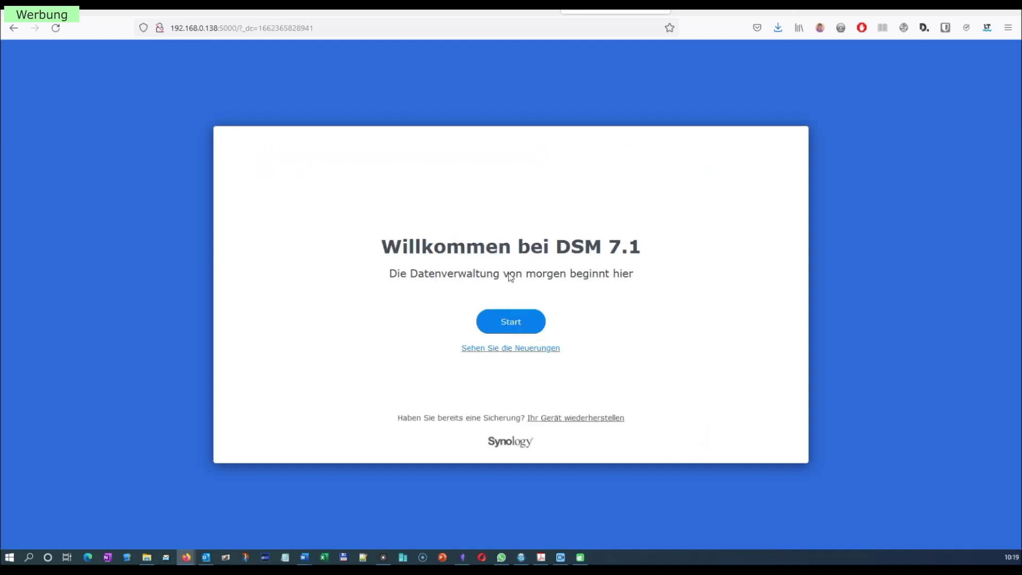
Name the device NAS1621Server with an administrator account, tick its Web Assistant listing, and accept automatic installation of important updates only
{"action": "left_click", "coordinate": [524, 319]}
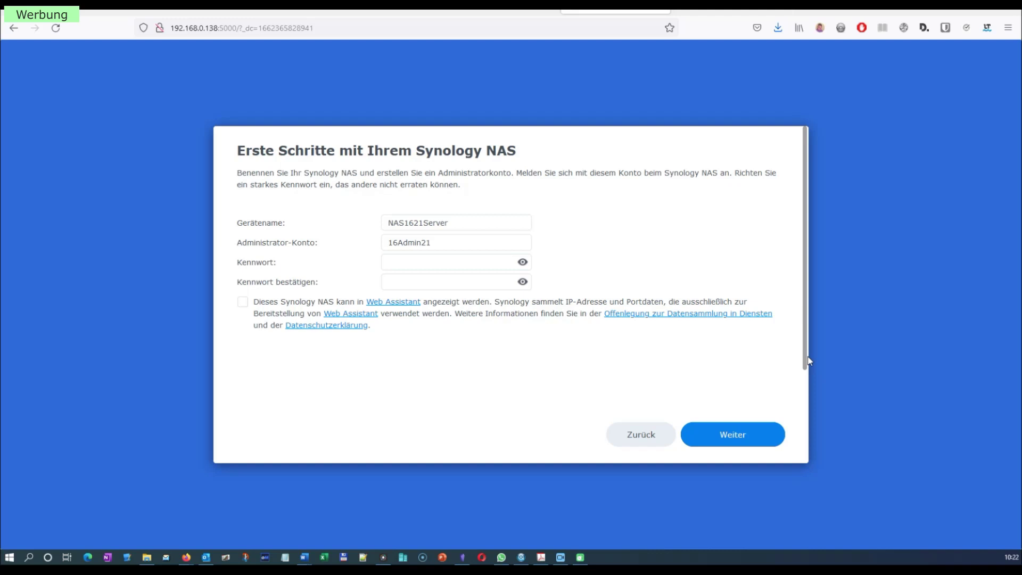
{"action": "left_click", "coordinate": [242, 304]}
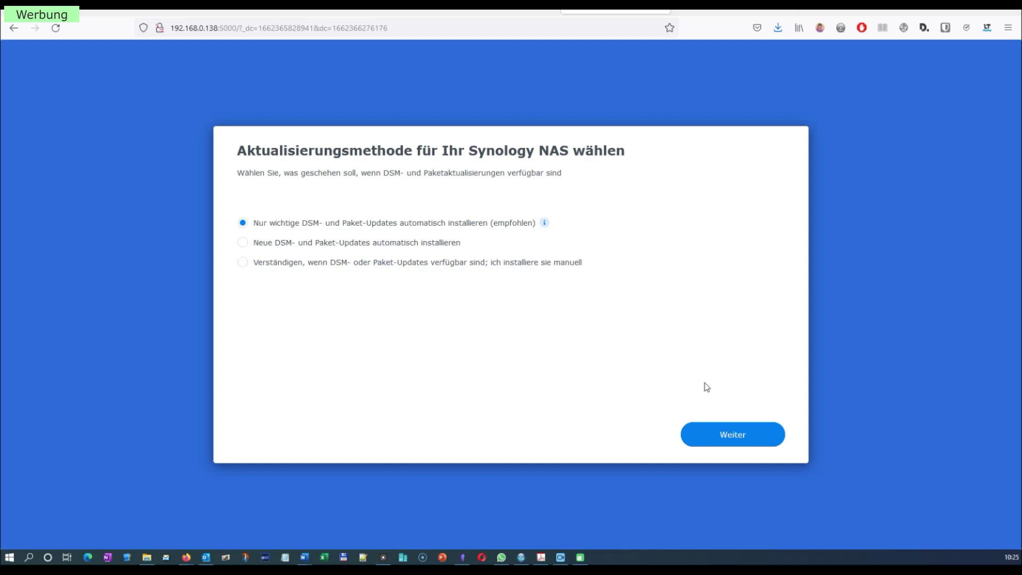
{"action": "left_click", "coordinate": [746, 439]}
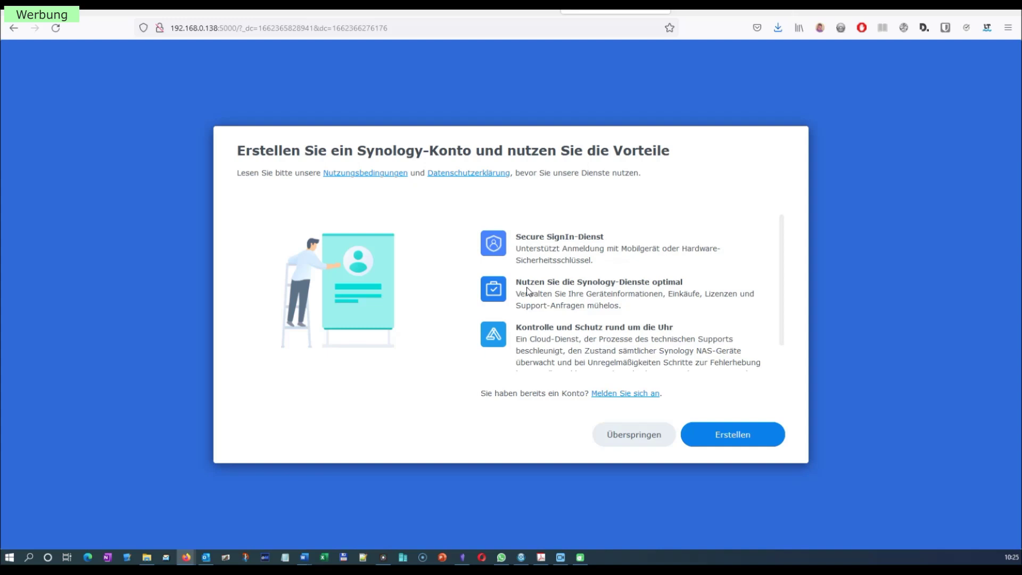
Skip creating a Synology account and submit the device analysis page without allowing data collection
{"action": "left_click", "coordinate": [627, 394]}
{"action": "scroll", "coordinate": [786, 247], "scroll_direction": "down", "scroll_amount": 1}
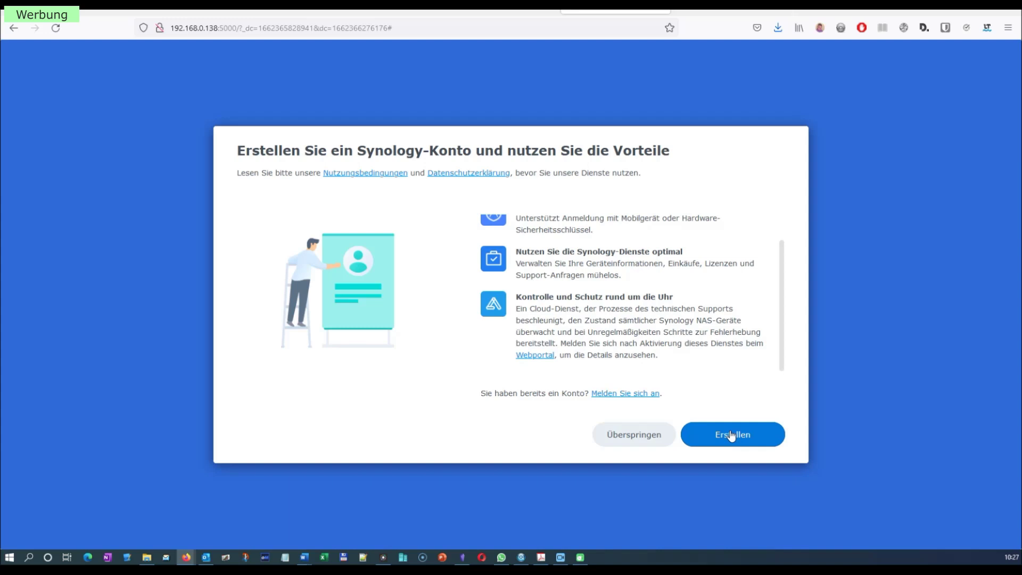
{"action": "left_click", "coordinate": [642, 439]}
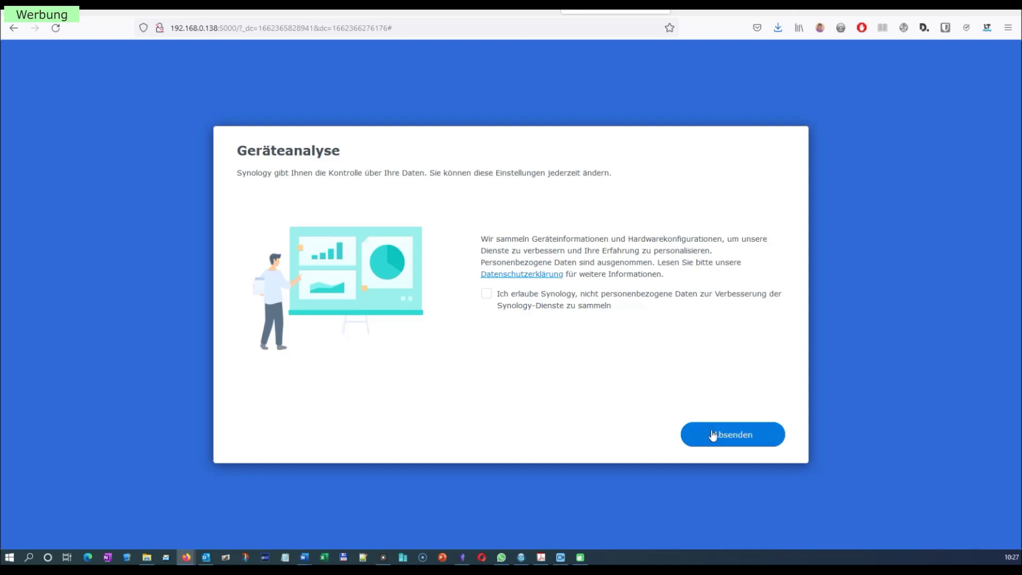
{"action": "left_click", "coordinate": [735, 437]}
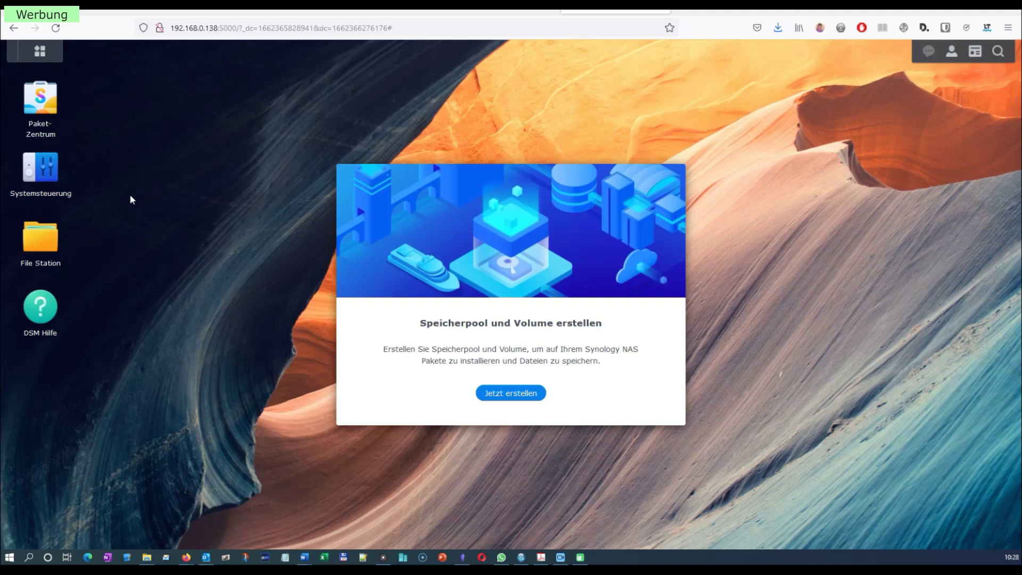
Examine the general system and hardware information in the Info-Center and open the shared folder settings
{"action": "left_click", "coordinate": [40, 168]}
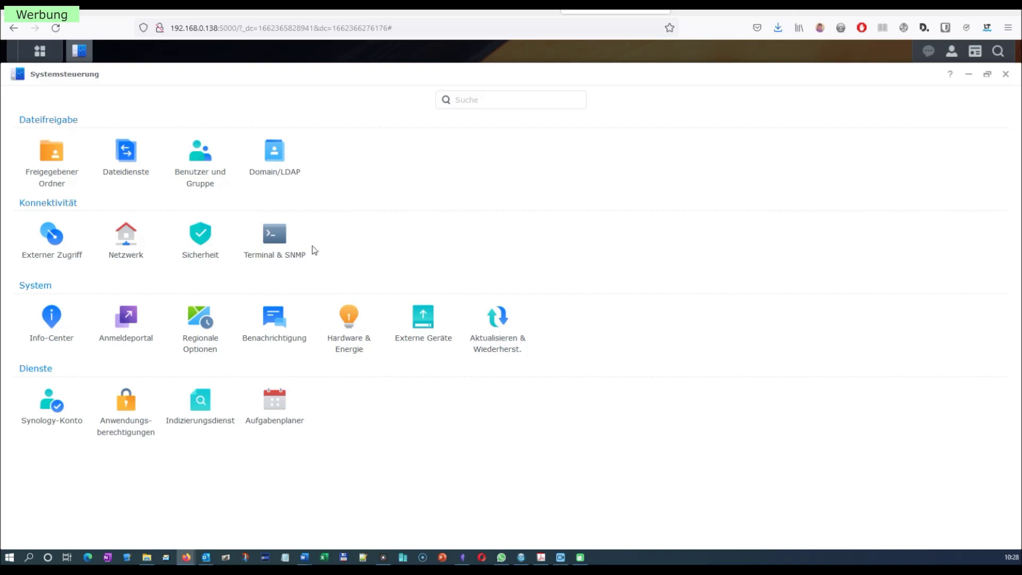
{"action": "left_click", "coordinate": [54, 325]}
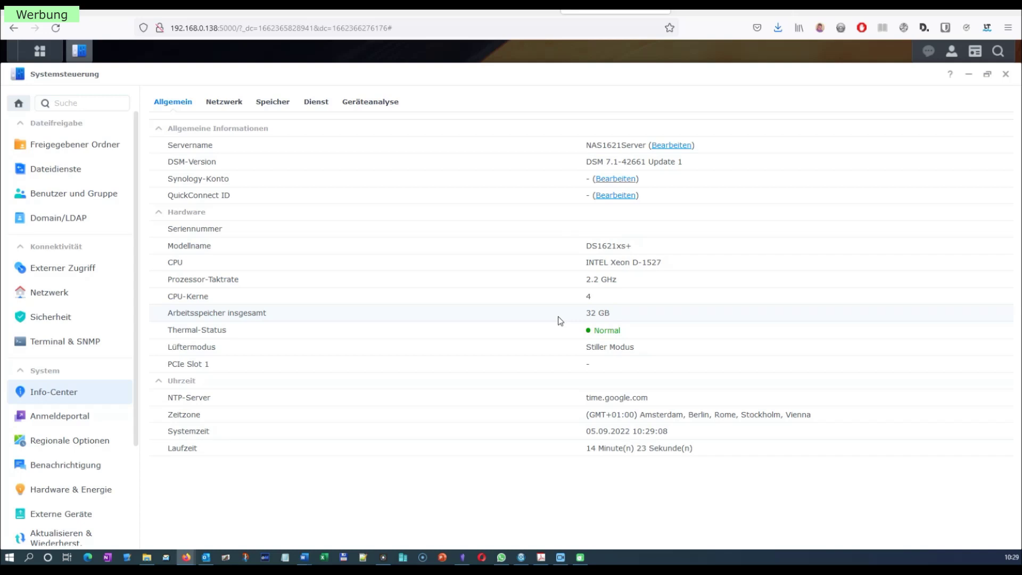
{"action": "left_click", "coordinate": [69, 144]}
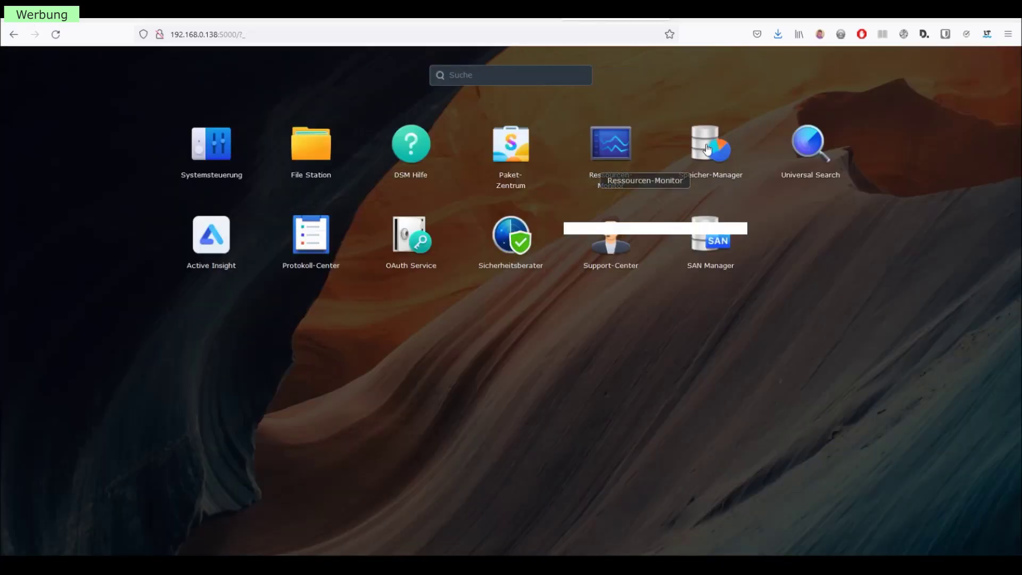
Open the Speicher-Manager on the newly installed NAS
{"action": "left_click", "coordinate": [714, 143]}
{"action": "left_click", "coordinate": [621, 359]}
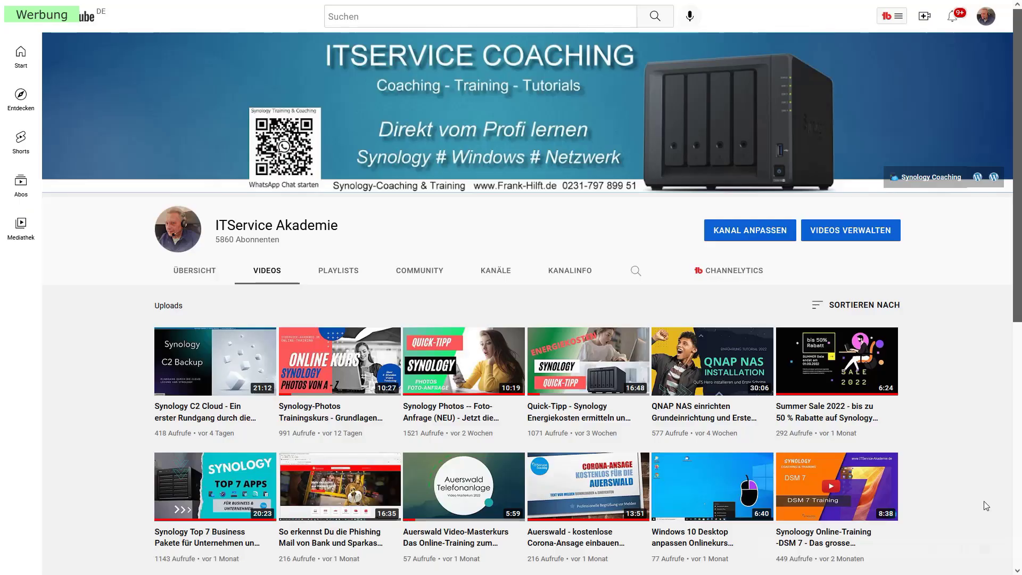
Look through the uploaded videos on the ITService Akademie YouTube channel
{"action": "scroll", "coordinate": [985, 506], "scroll_direction": "down", "scroll_amount": 5}
{"action": "scroll", "coordinate": [984, 502], "scroll_direction": "down", "scroll_amount": 2}
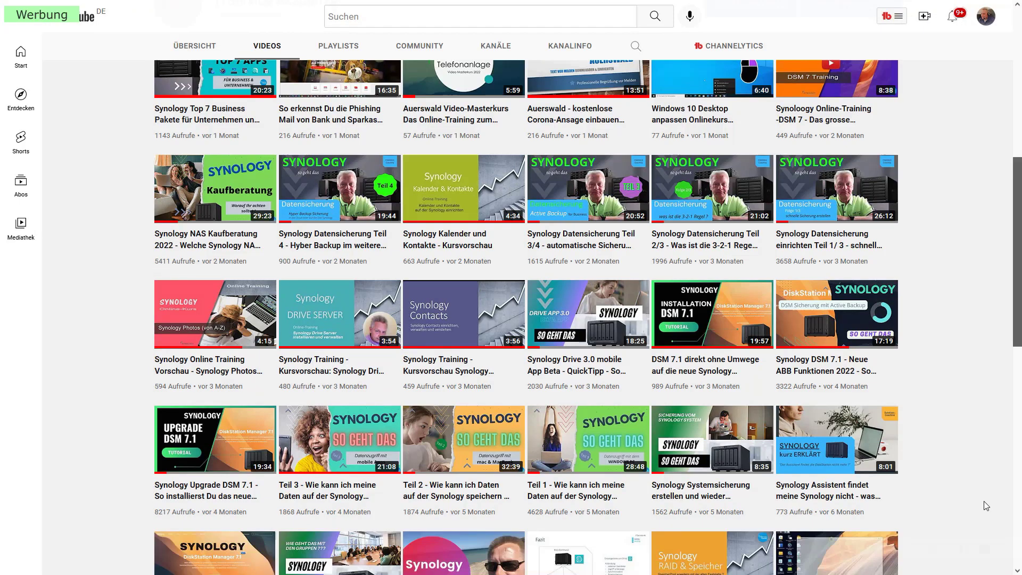
{"action": "scroll", "coordinate": [984, 506], "scroll_direction": "down", "scroll_amount": 14}
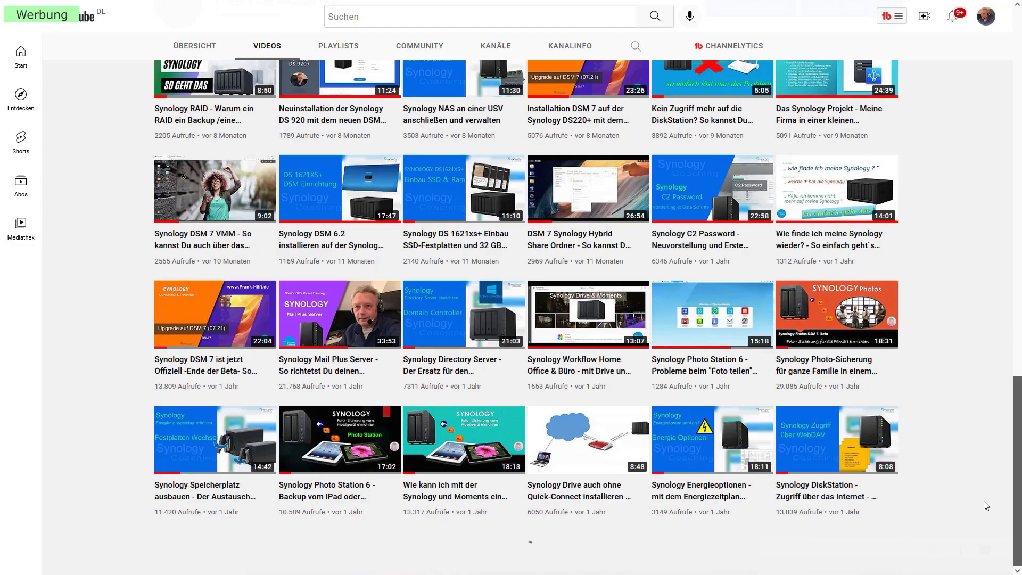
{"action": "scroll", "coordinate": [984, 501], "scroll_direction": "down", "scroll_amount": 12}
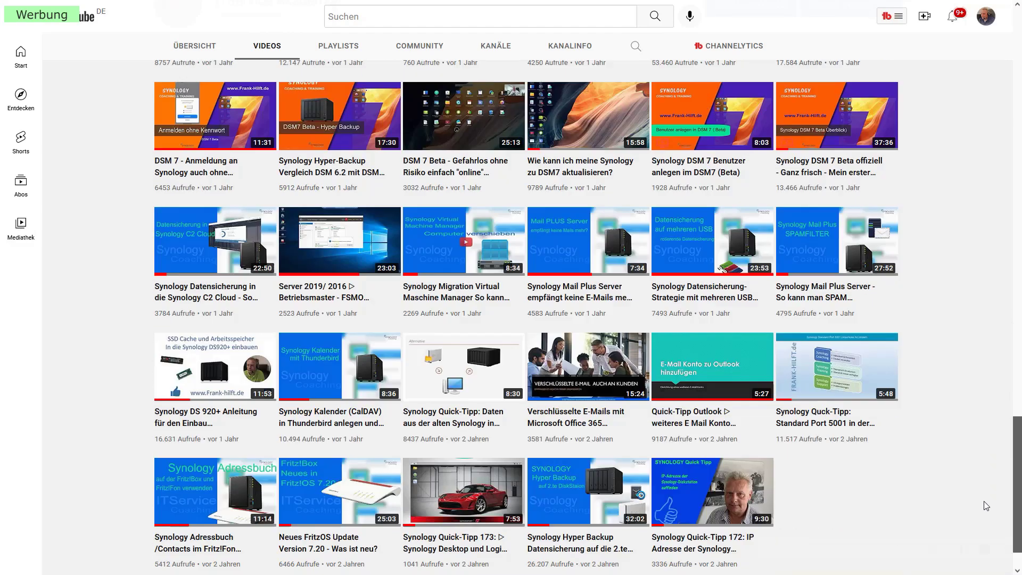
{"action": "scroll", "coordinate": [984, 506], "scroll_direction": "down", "scroll_amount": 12}
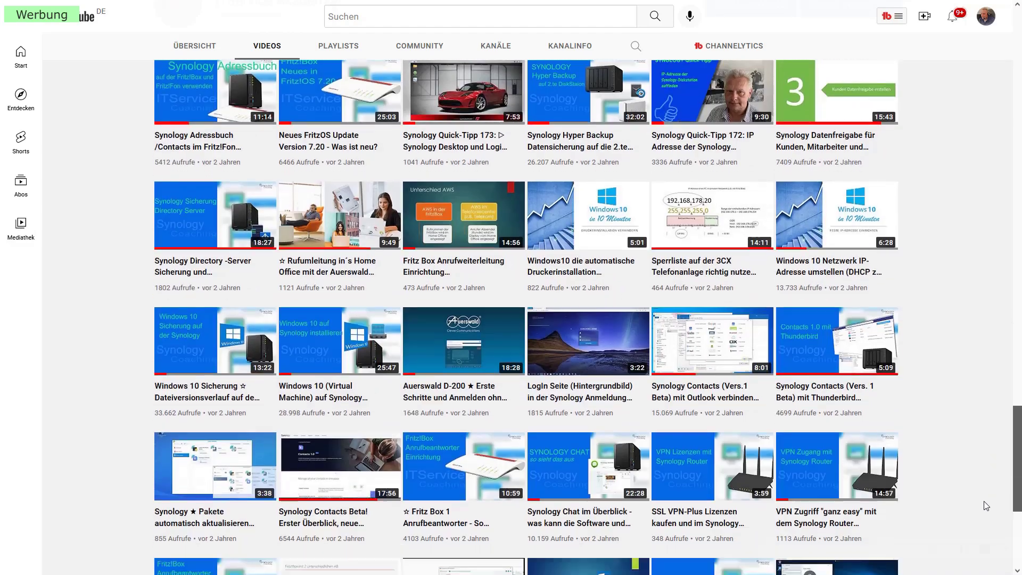
{"action": "scroll", "coordinate": [984, 502], "scroll_direction": "down", "scroll_amount": 12}
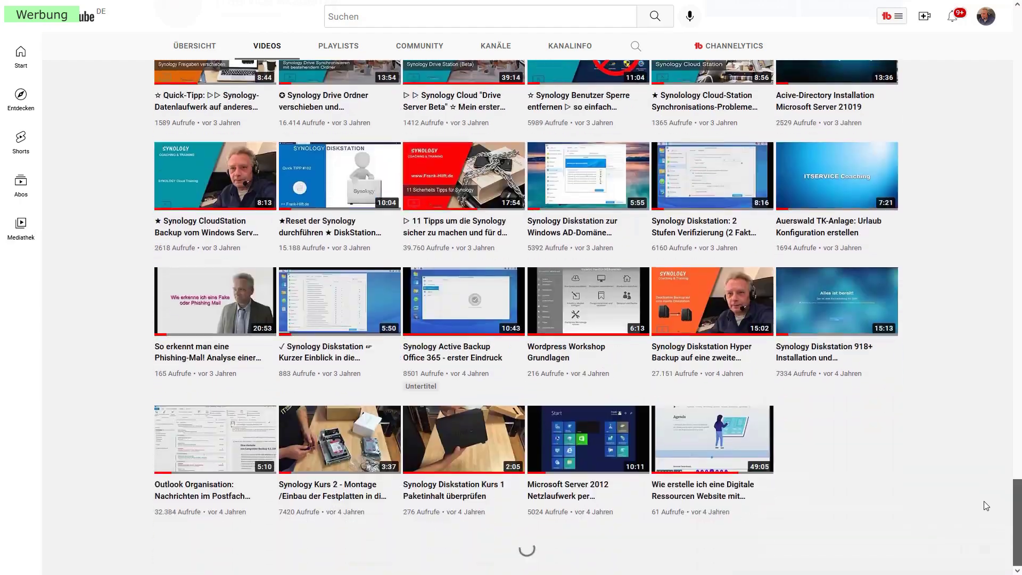
{"action": "scroll", "coordinate": [984, 506], "scroll_direction": "down", "scroll_amount": 7}
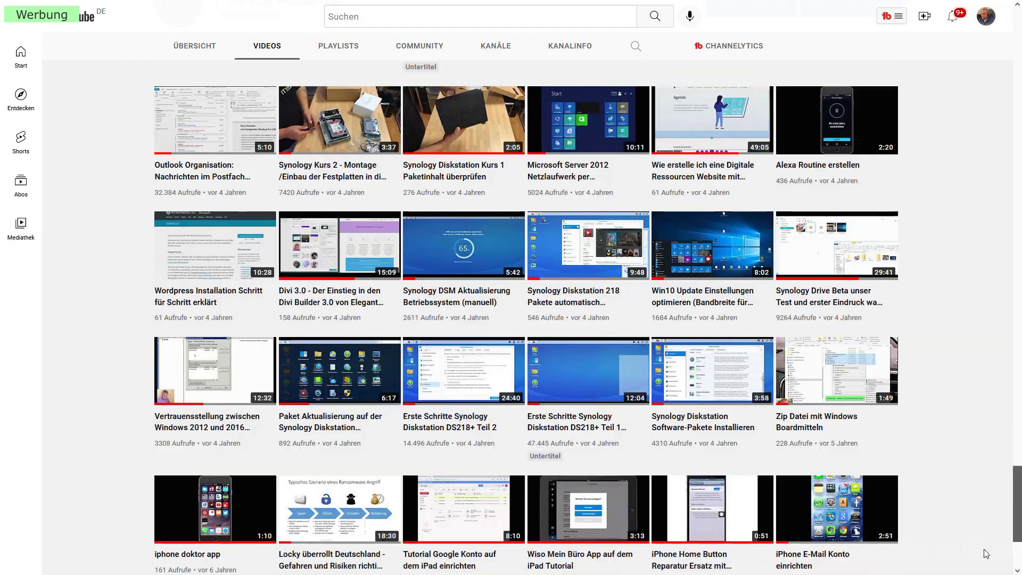